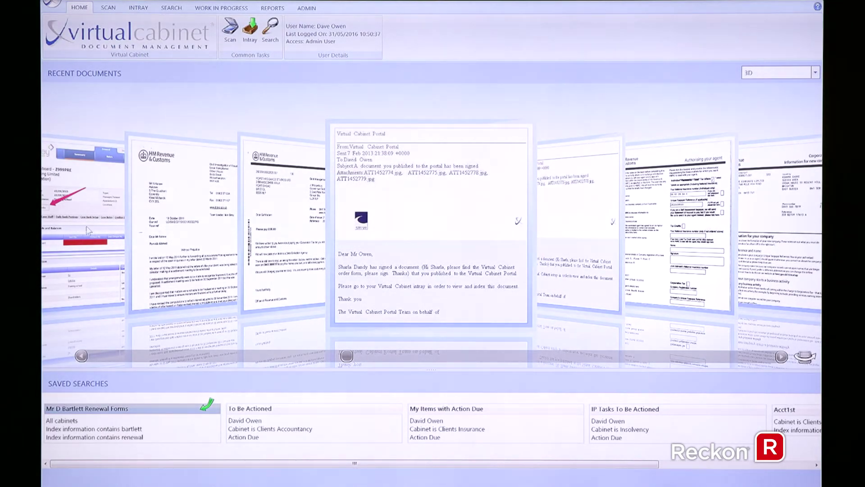
- Bring the case dashboard document to the front and check its actions menu without choosing one
left_click(118, 212)
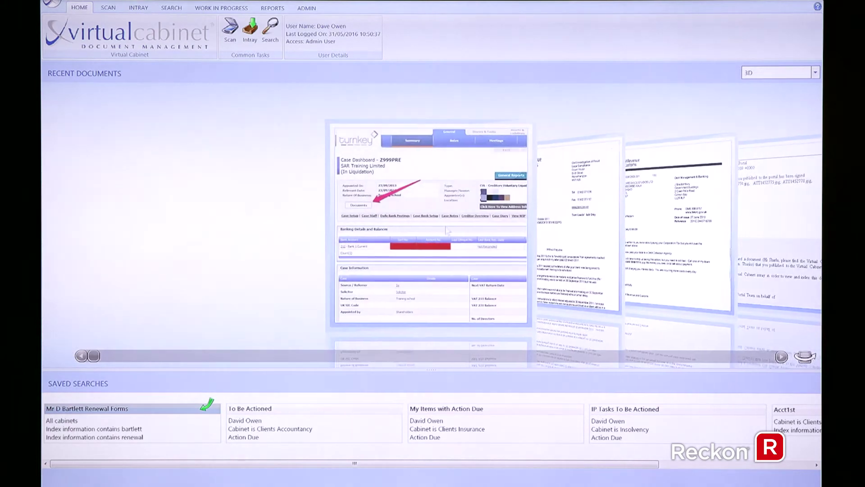
scroll(571, 240, "down", 3)
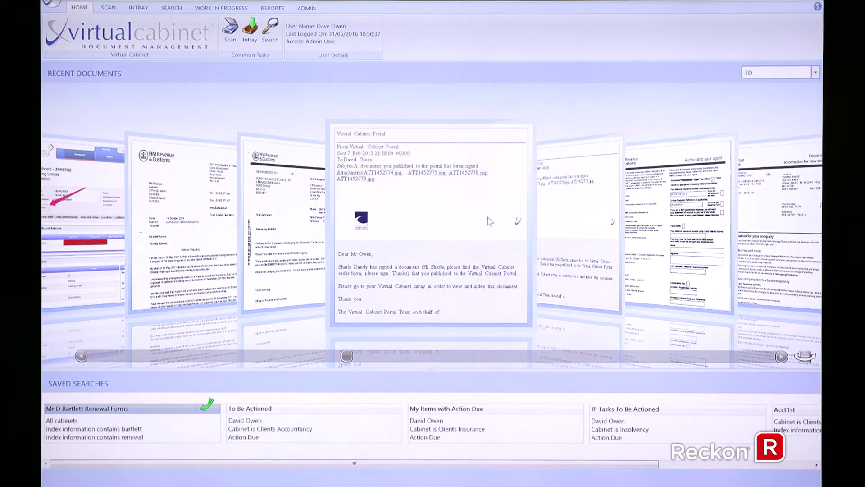
right_click(440, 229)
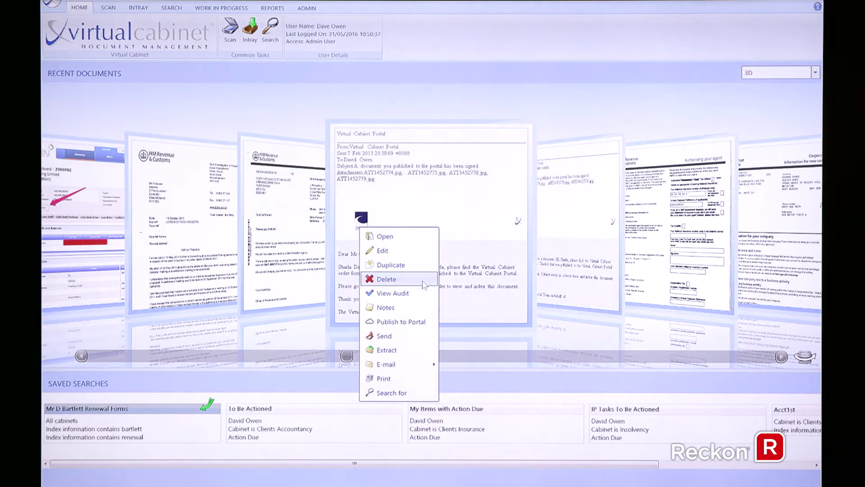
left_click(488, 317)
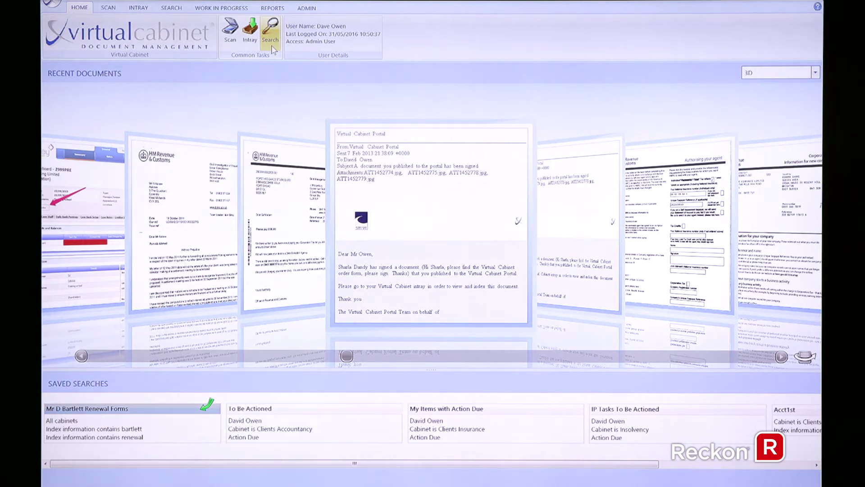
- On the Scan page, keep your own intray as the scan destination
left_click(108, 10)
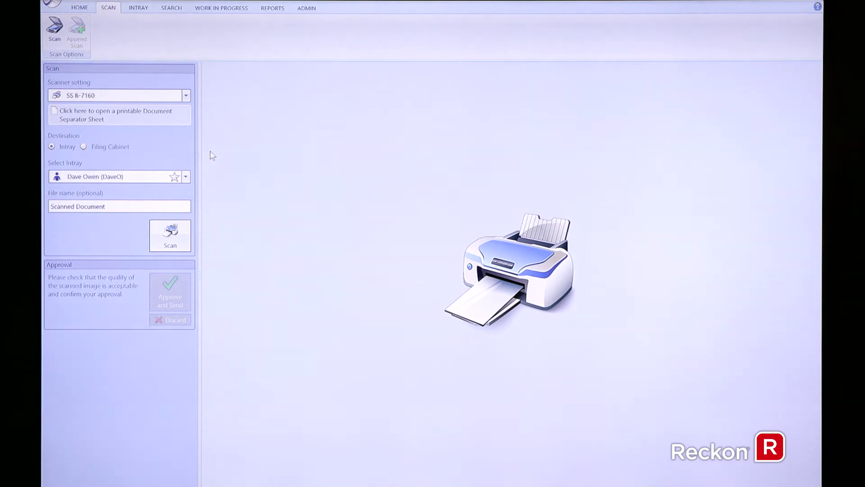
left_click(186, 177)
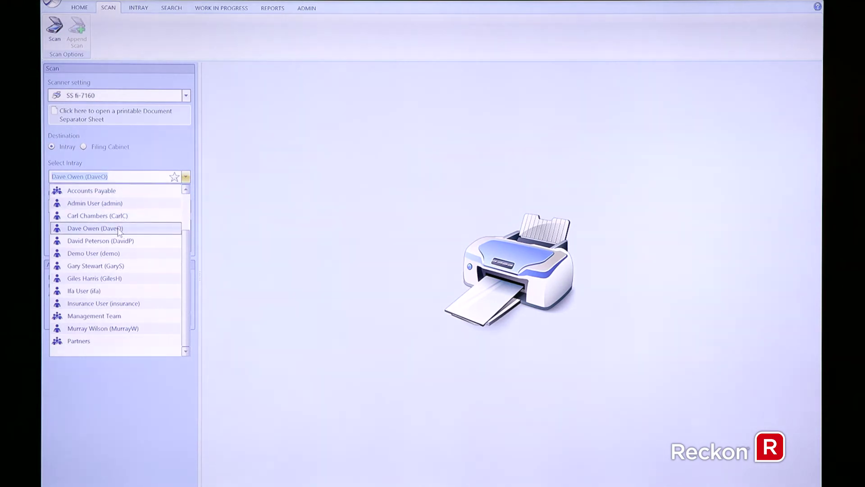
left_click(119, 229)
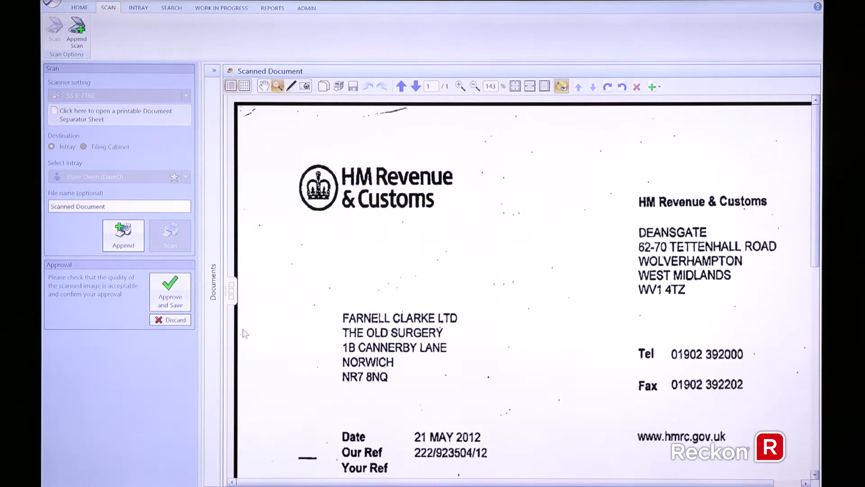
- Approve and save the scanned HMRC letter to your intray, then view the document separator sheet
left_click(169, 299)
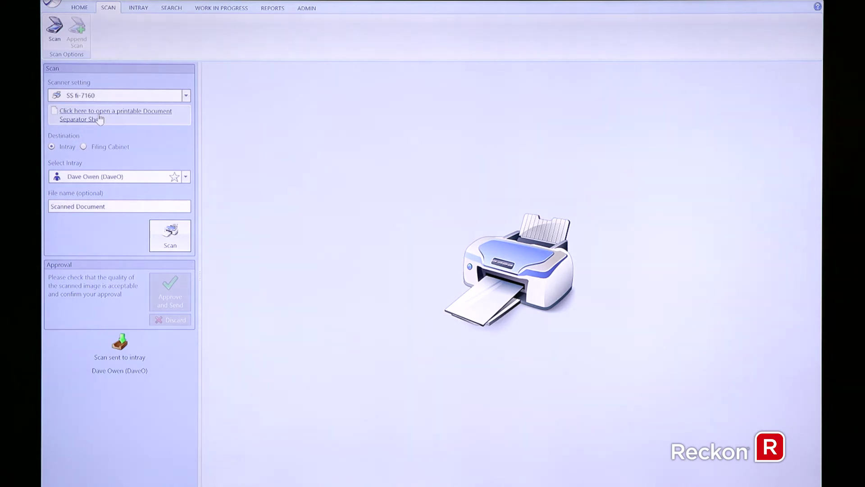
left_click(100, 119)
- In the intray, preview Scanned Document, 7im Opportunity Prospectus and STEP - Copy in turn
left_click(137, 9)
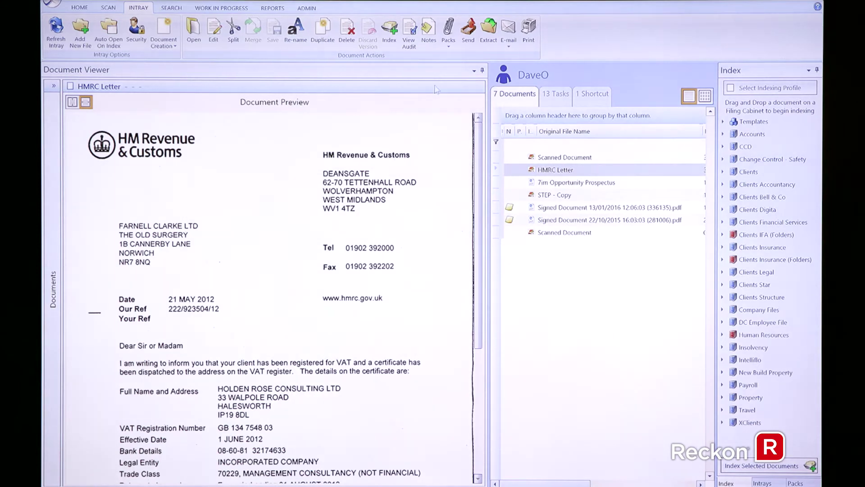
left_click(331, 73)
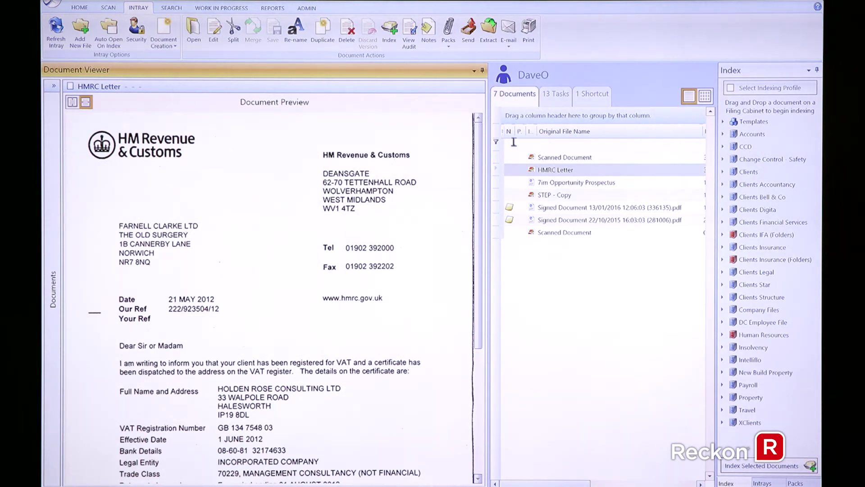
left_click(552, 158)
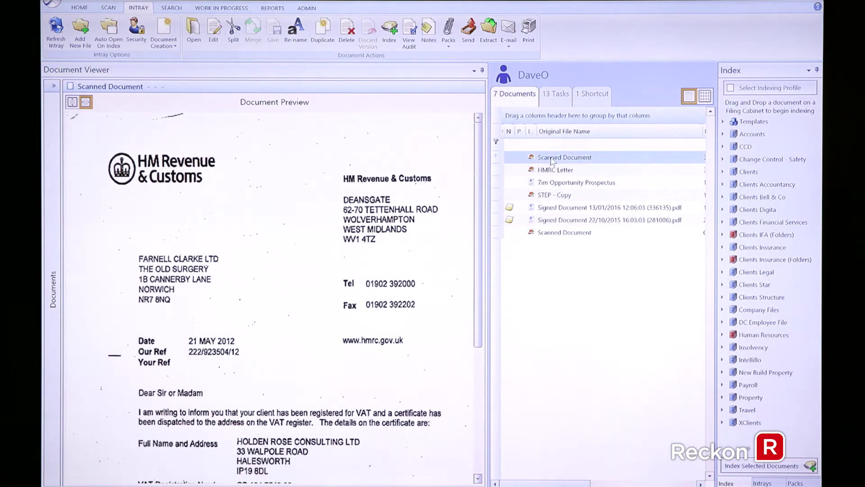
left_click(550, 186)
left_click(550, 197)
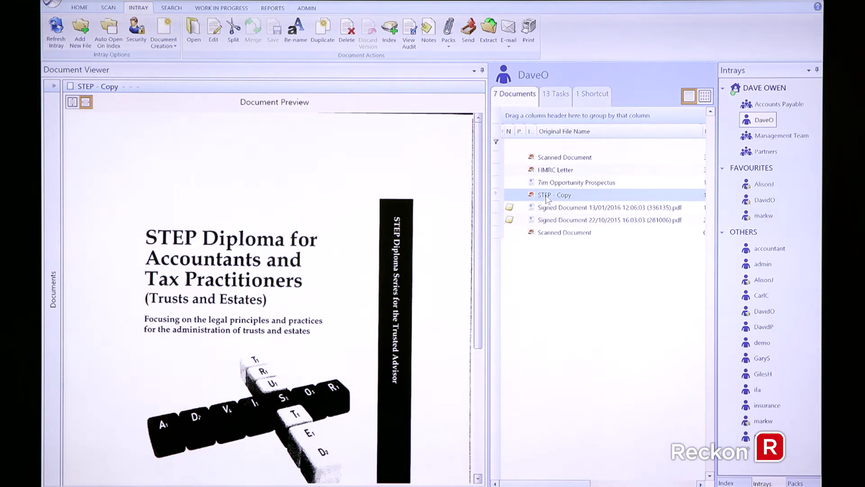
- Send STEP - Copy to the colleague's intray with a sticky note titled as a read request
left_click_drag(547, 199, 767, 221)
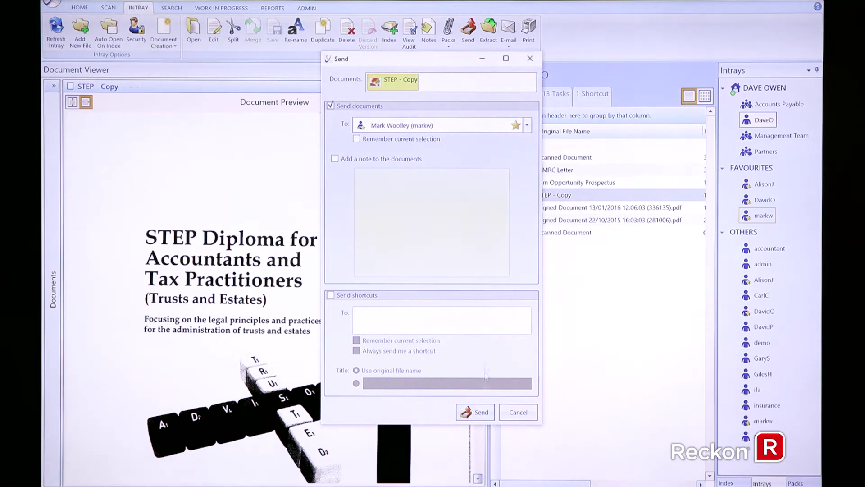
left_click(334, 158)
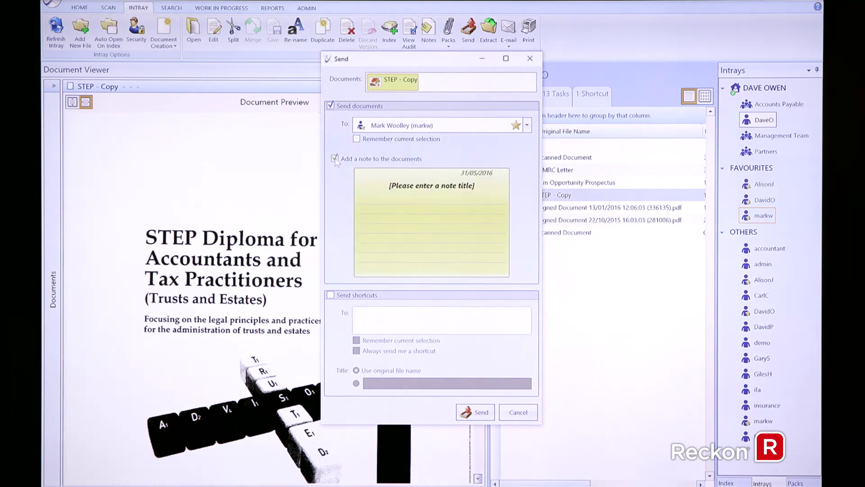
left_click_drag(477, 186, 374, 186)
type("Mark, pl")
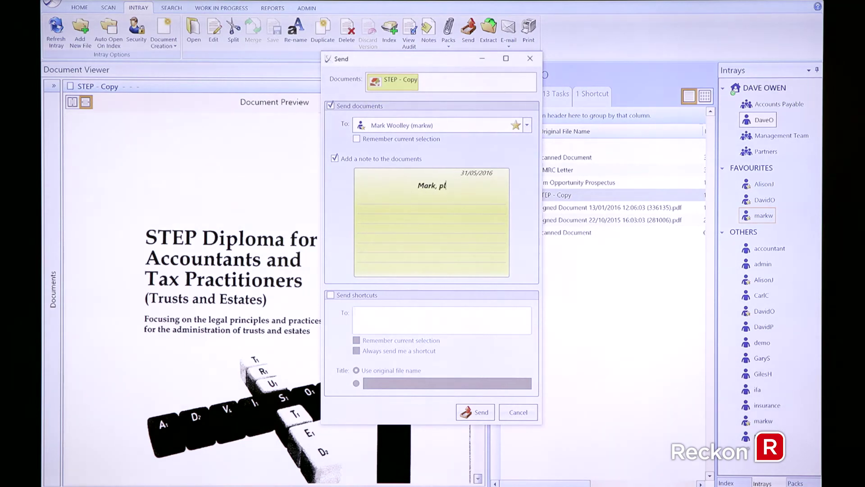
type("ease read")
left_click(473, 412)
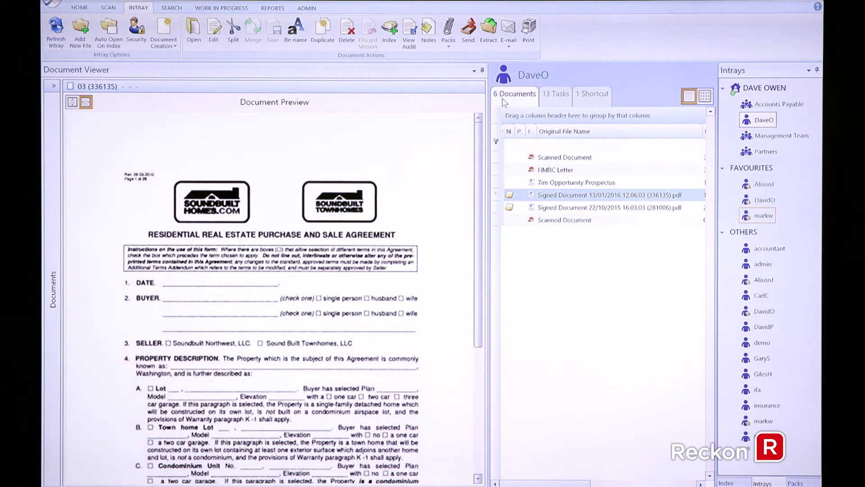
- In the colleague's intray, read the note attached to STEP - Copy, then close it
left_click(764, 216)
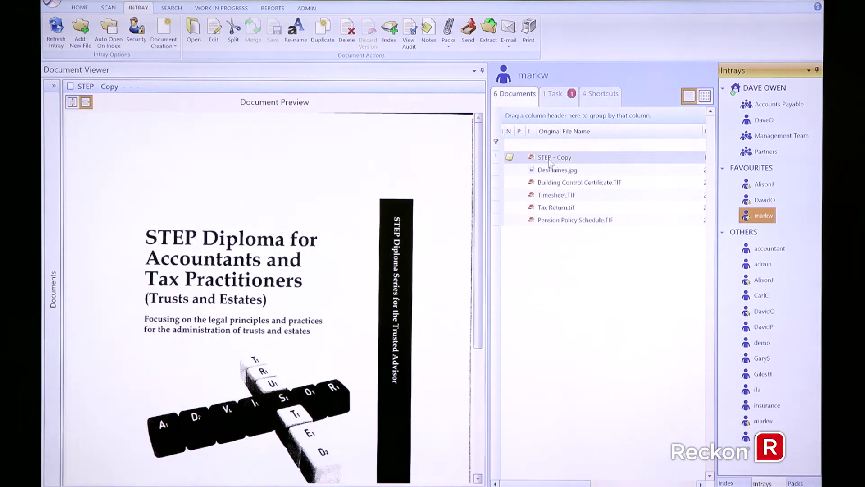
left_click(509, 157)
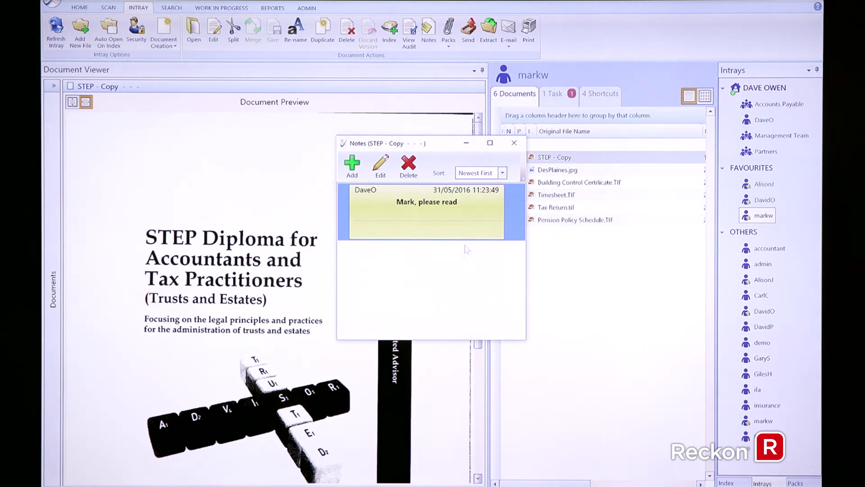
left_click(514, 144)
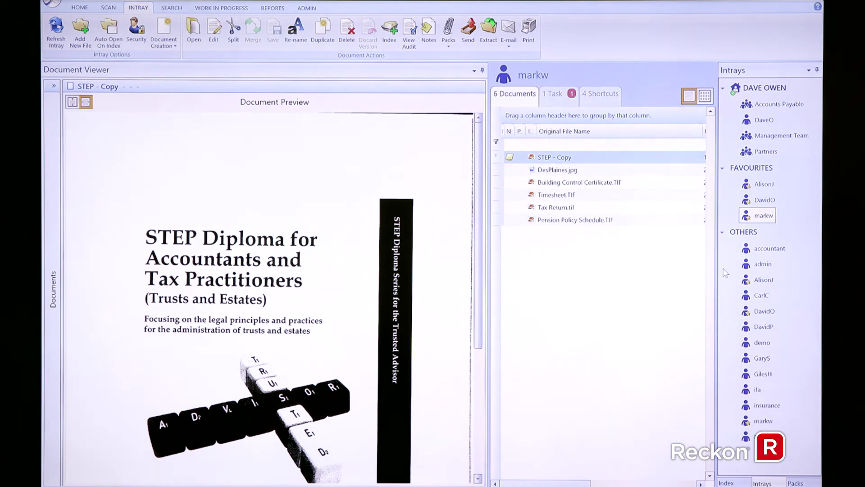
- View another favourite user's intray, go back to your own, then switch to Reports
left_click(763, 184)
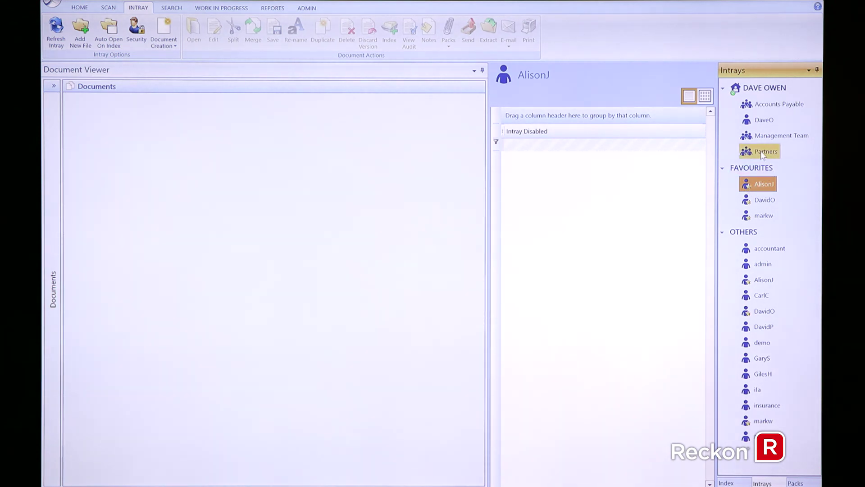
left_click(762, 125)
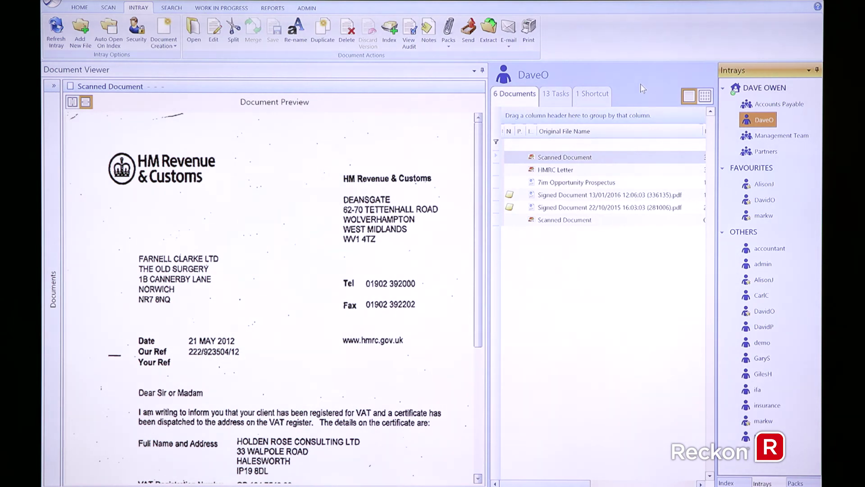
left_click(277, 8)
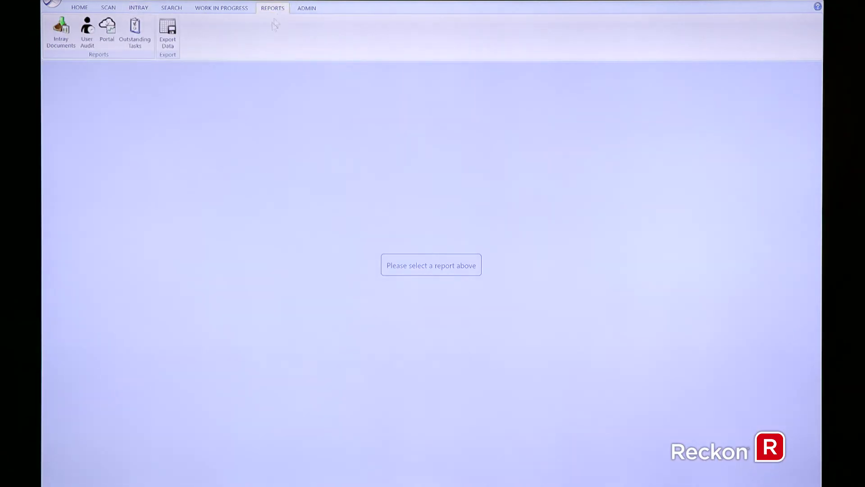
- Show the Intray Documents count chart, then return to the intray with Hanson Invoice - Copy previewed
left_click(59, 43)
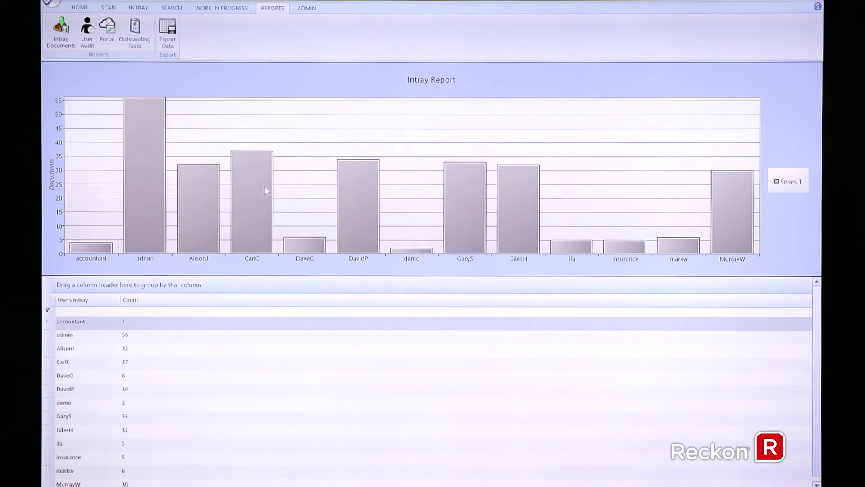
double_click(319, 226)
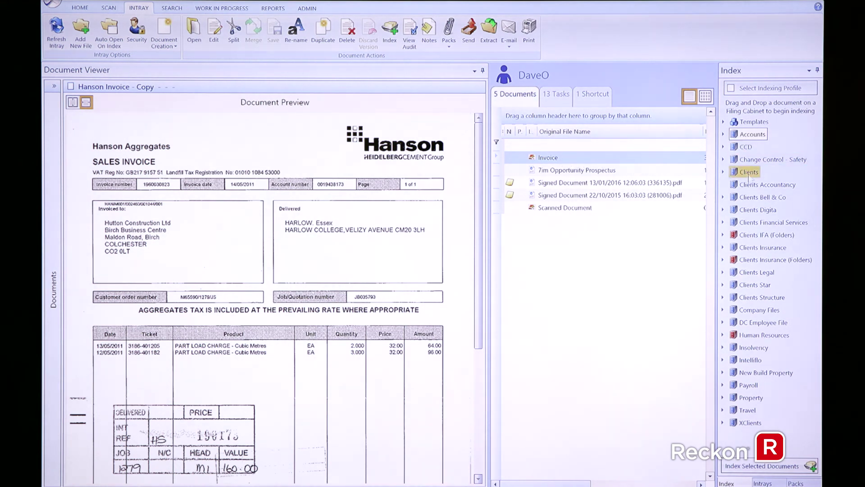
- Index Hanson Invoice - Copy into Accounts as a Sales Invoice for A1 Design Services and save
left_click(751, 135)
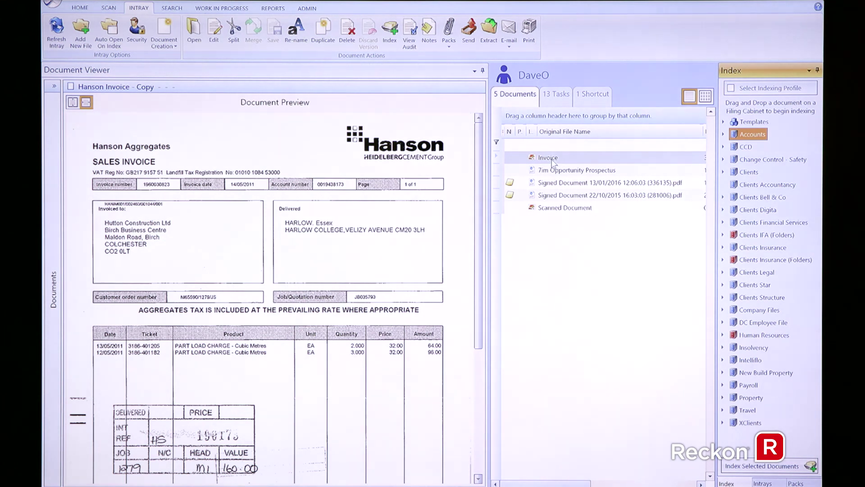
left_click_drag(553, 163, 758, 136)
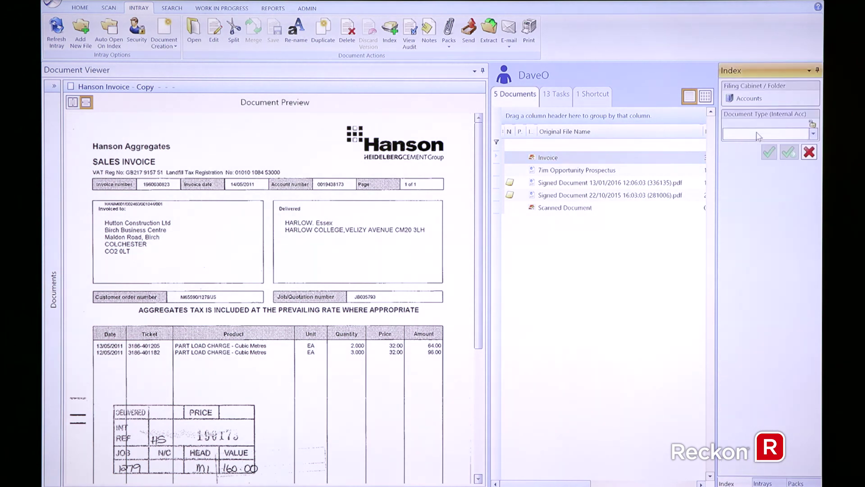
left_click(812, 135)
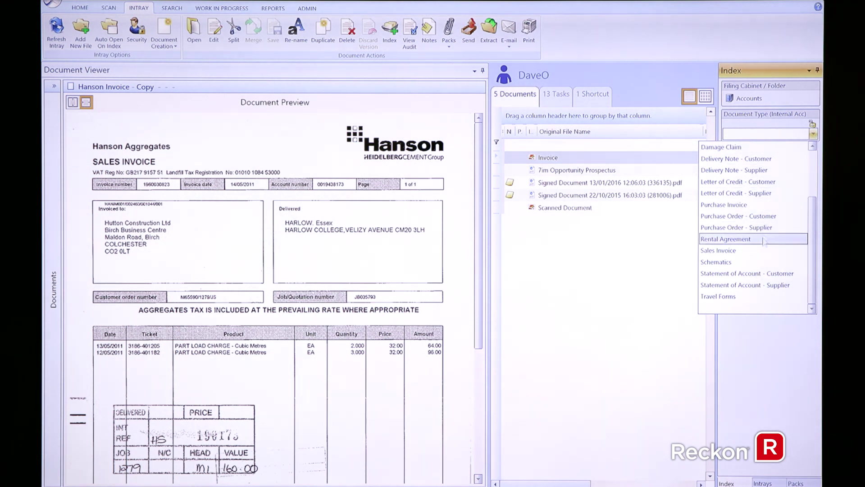
left_click(741, 255)
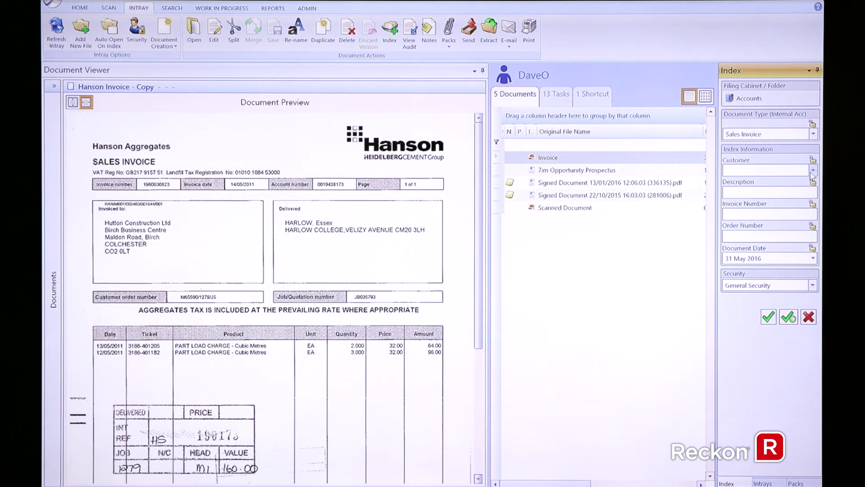
left_click(812, 171)
left_click(766, 185)
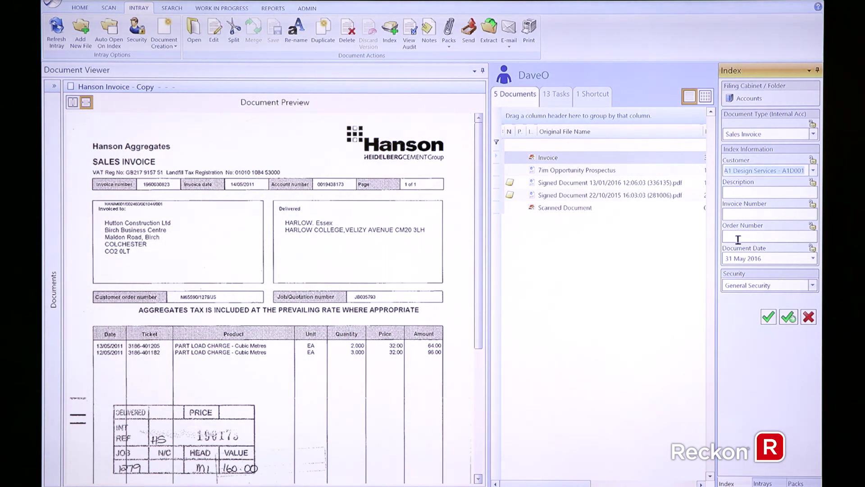
left_click(768, 316)
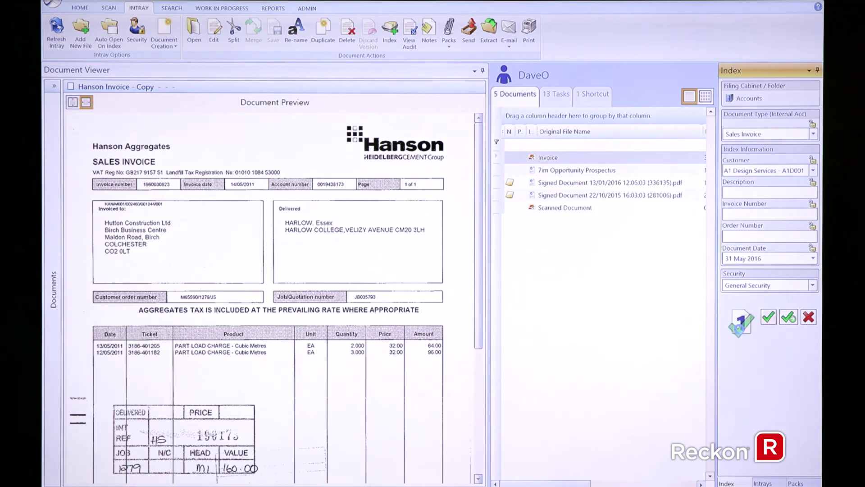